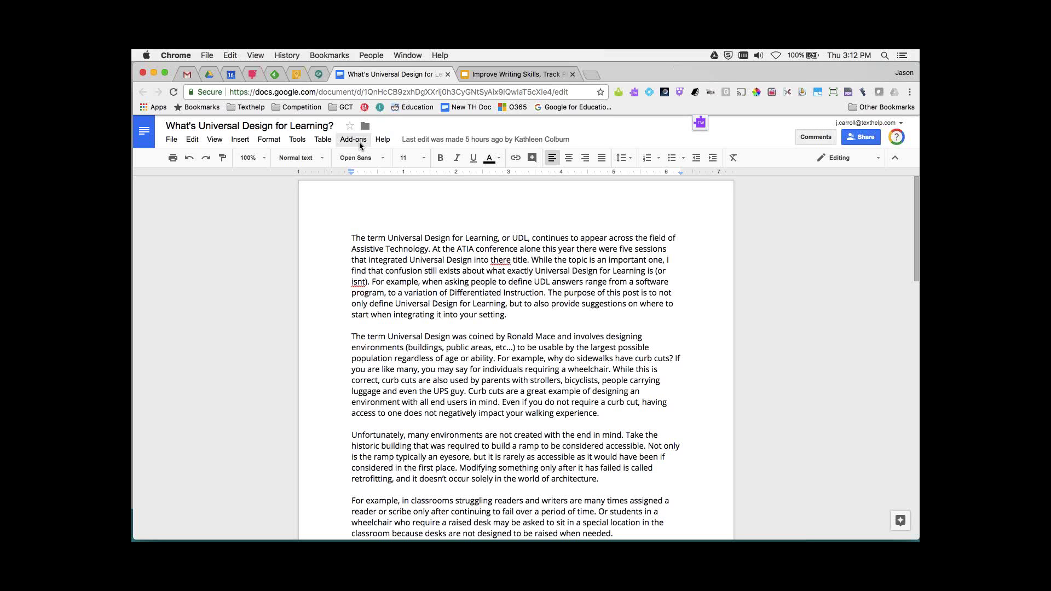
Open the gallery of available document add-ons and browse it for WriQ.
click(351, 141)
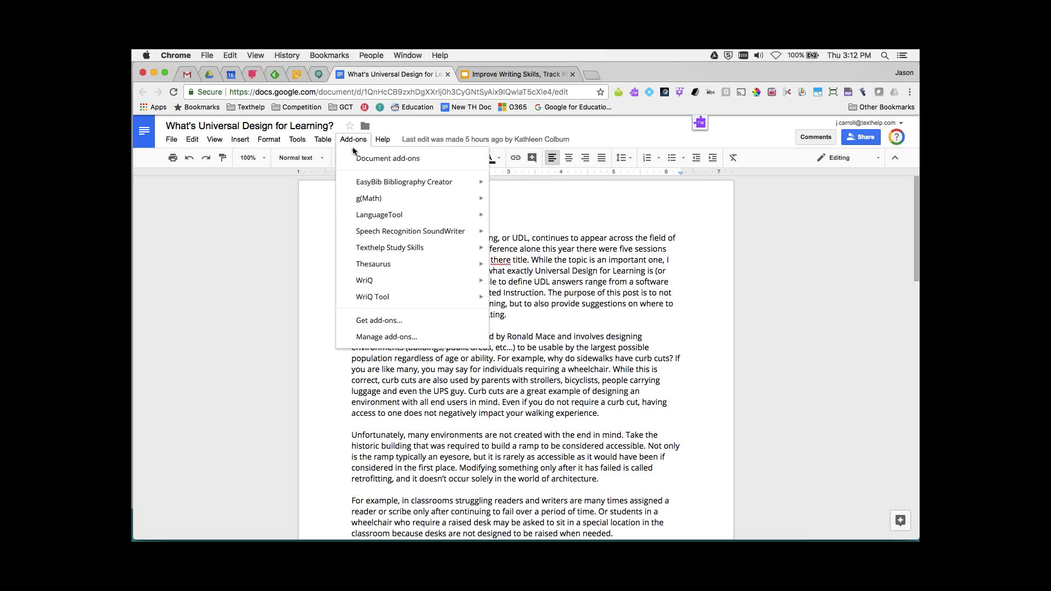
mouse_move(384, 208)
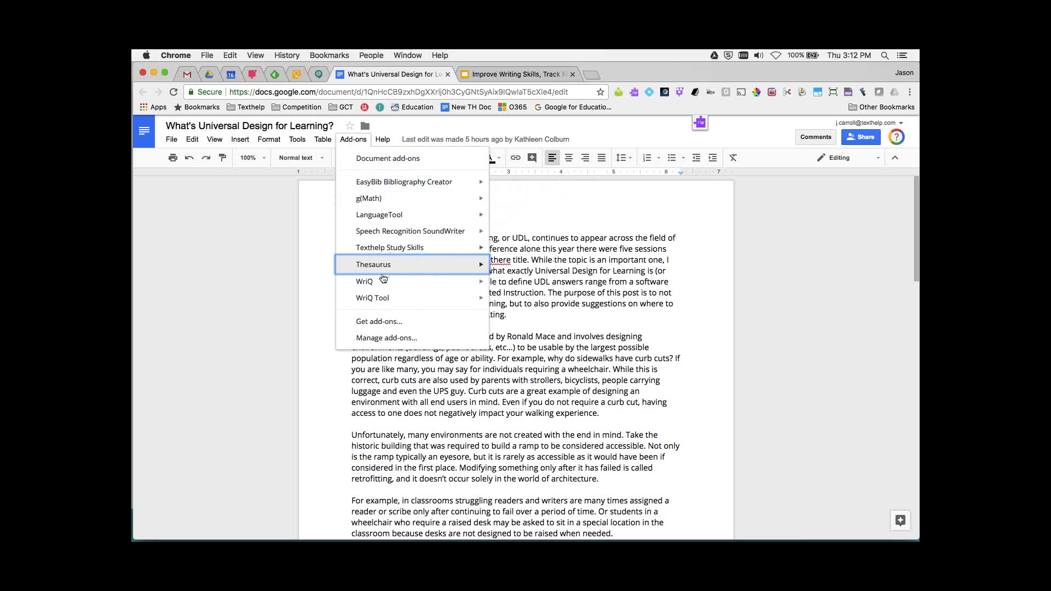
click(439, 325)
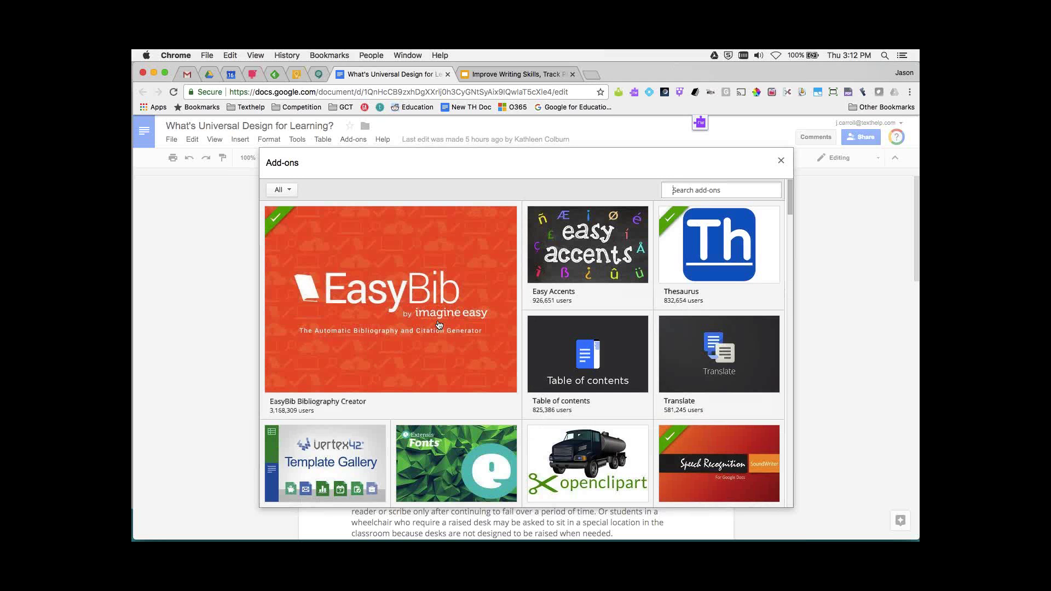
scroll(501, 325, down, 5)
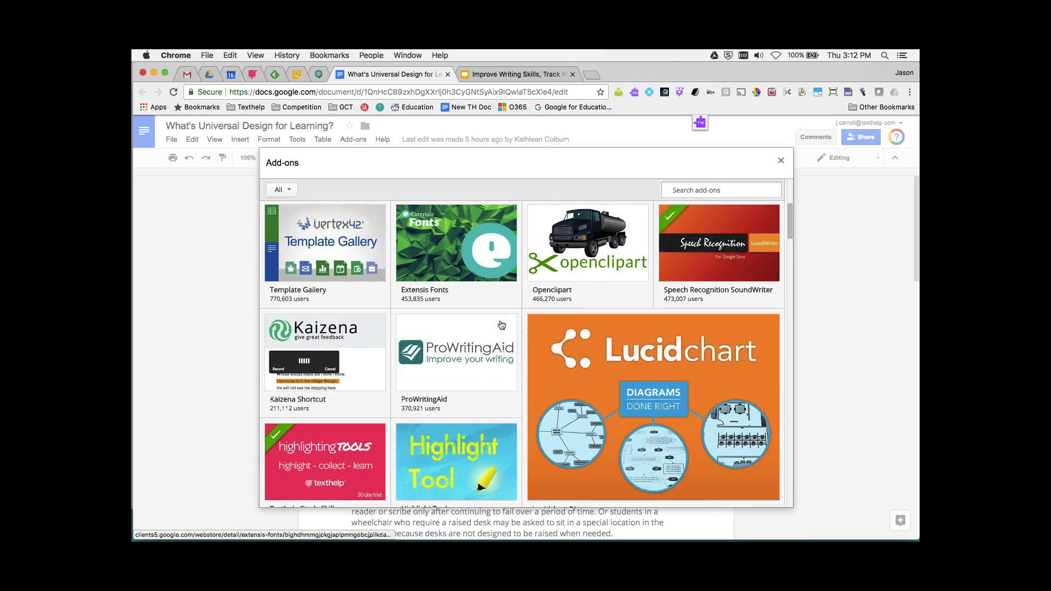
scroll(501, 325, down, 12)
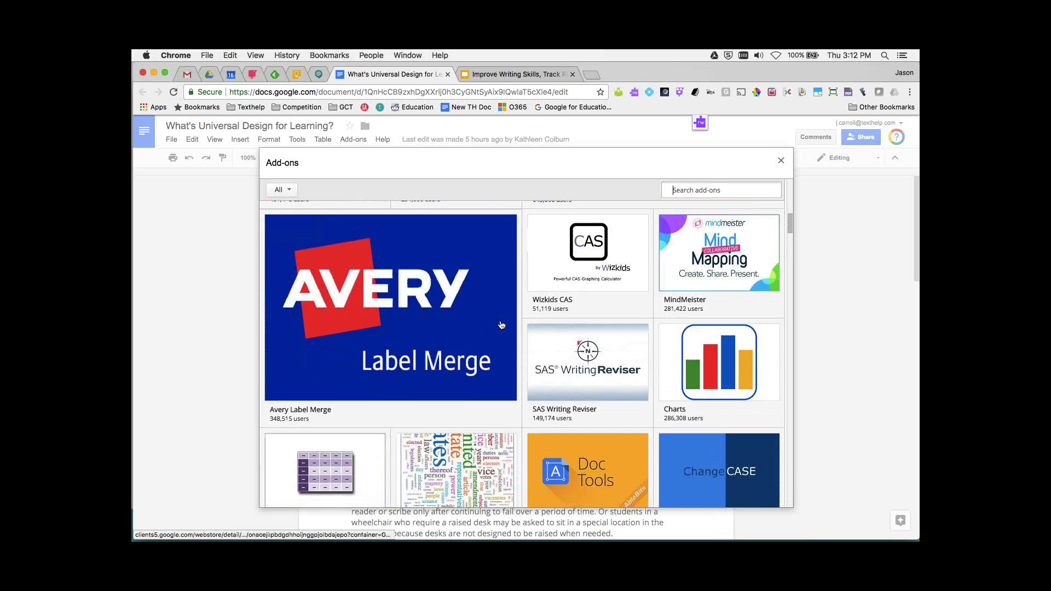
scroll(501, 325, down, 7)
mouse_move(623, 367)
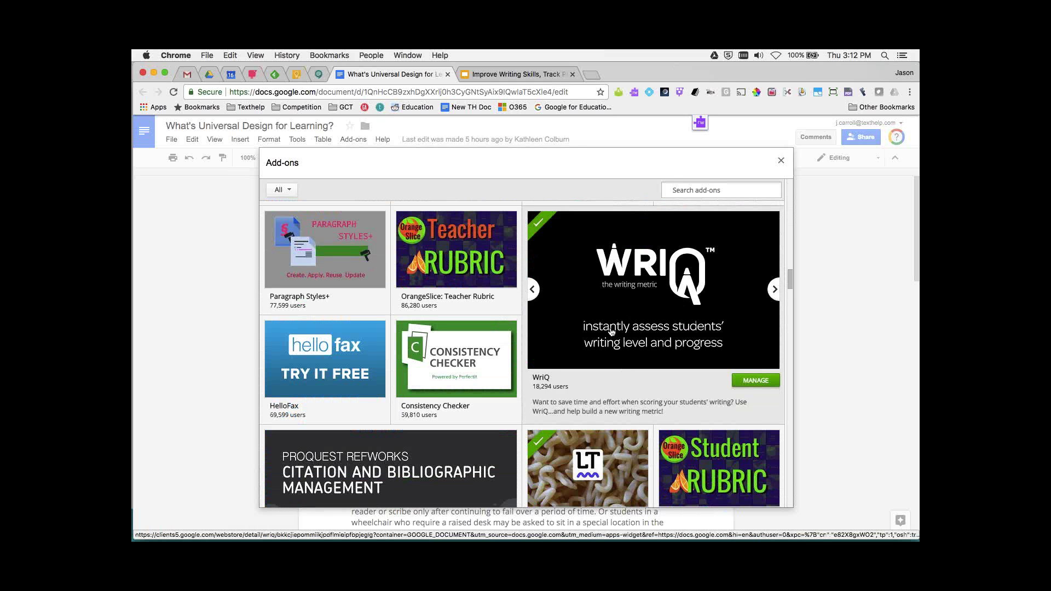
scroll(612, 331, up, 20)
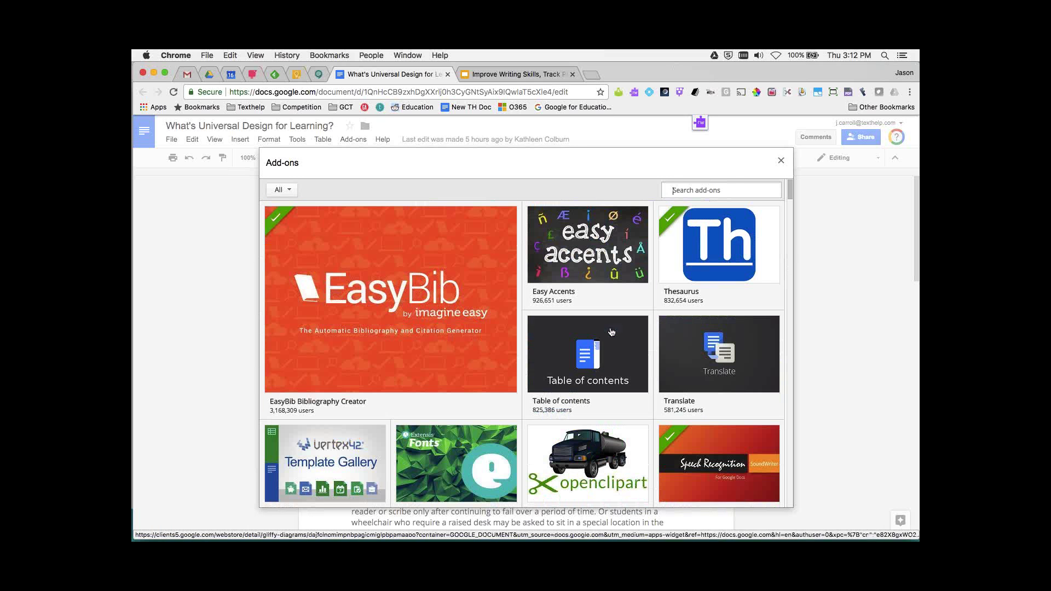
Search the add-ons gallery for "wriq" and close the gallery.
click(700, 191)
text(wer)
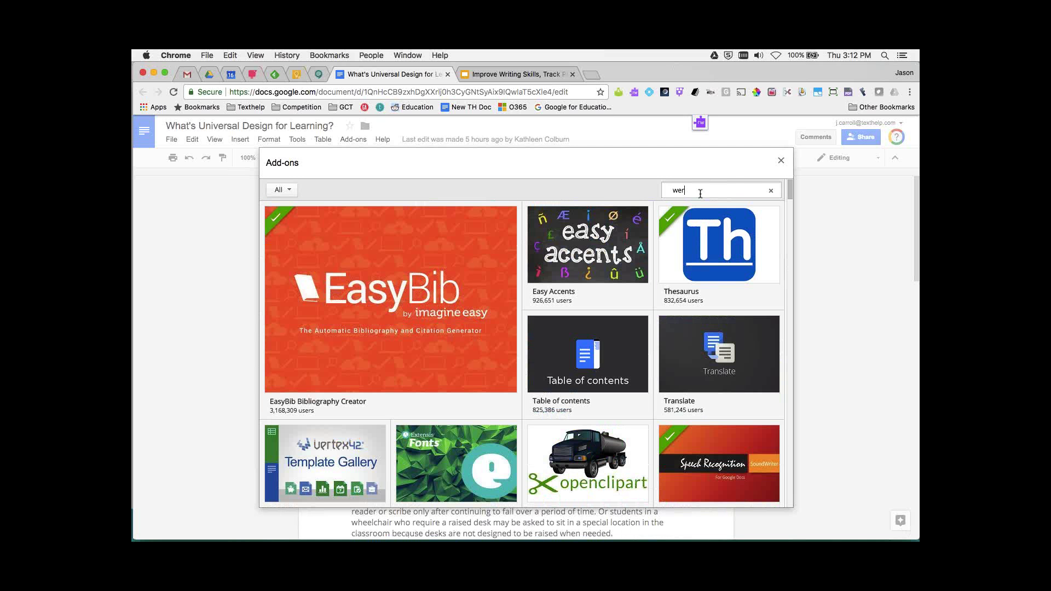
text(q)
key(Return)
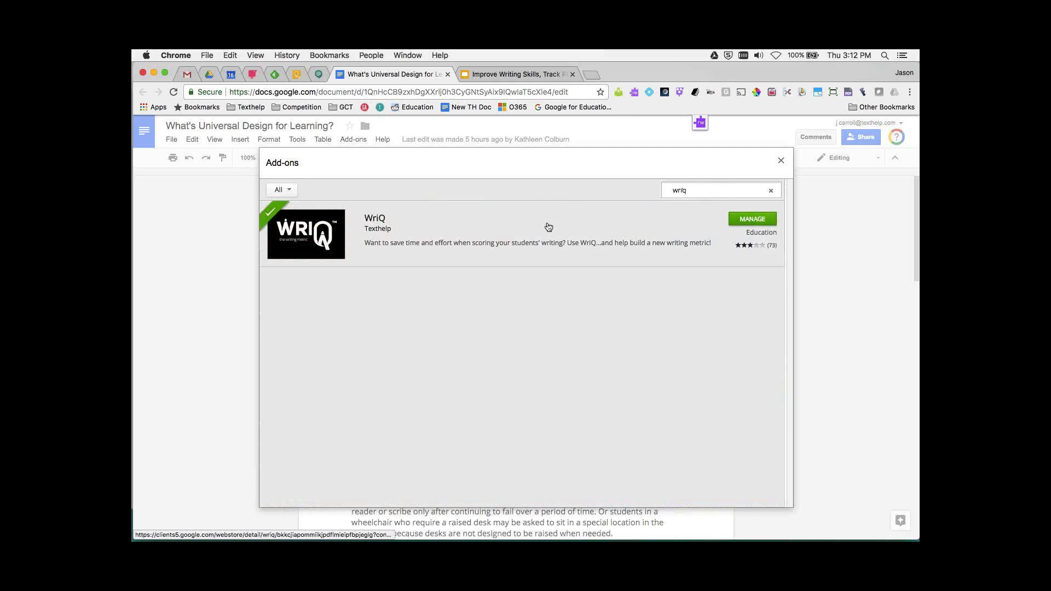
click(779, 159)
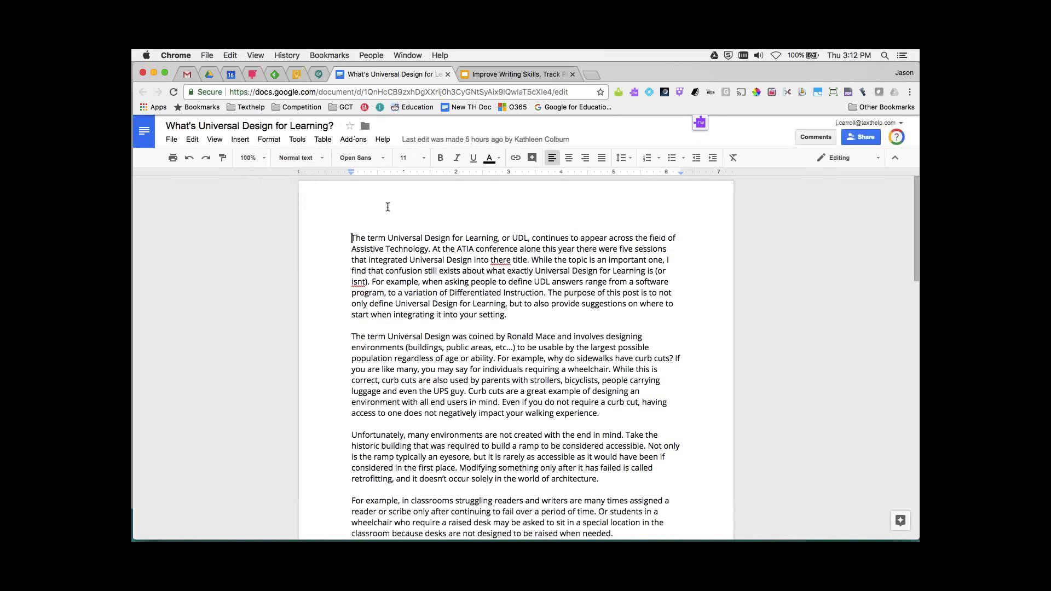
Launch the WriQ add-on for the open document.
click(354, 140)
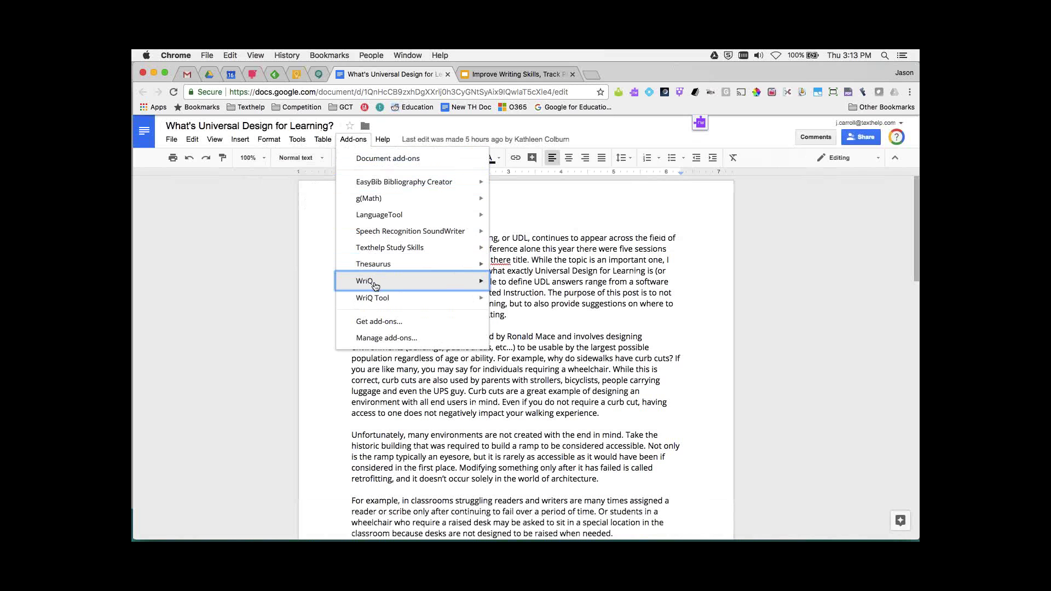
mouse_move(375, 286)
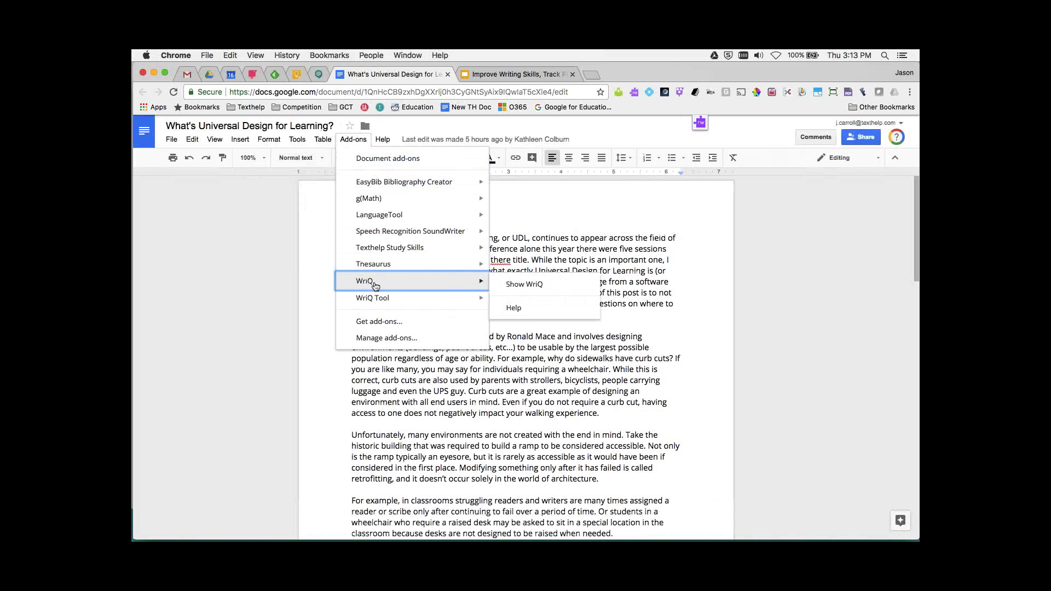
click(520, 285)
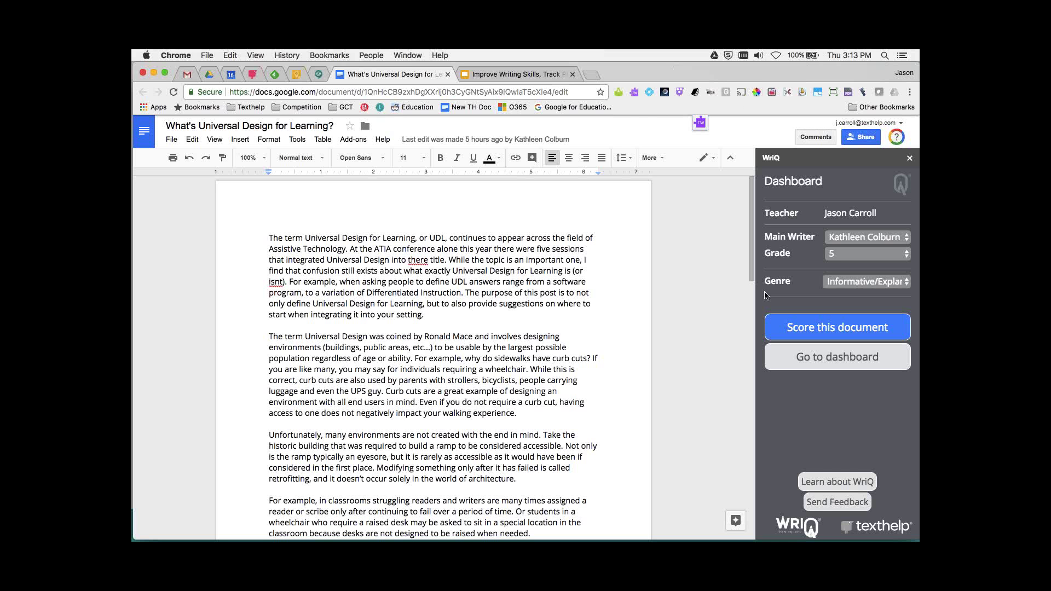
Look through the grade and genre choices in the WriQ dashboard, keeping grade 5 and Informative/Explanatory selected.
click(839, 263)
click(804, 256)
click(853, 254)
click(706, 253)
click(851, 290)
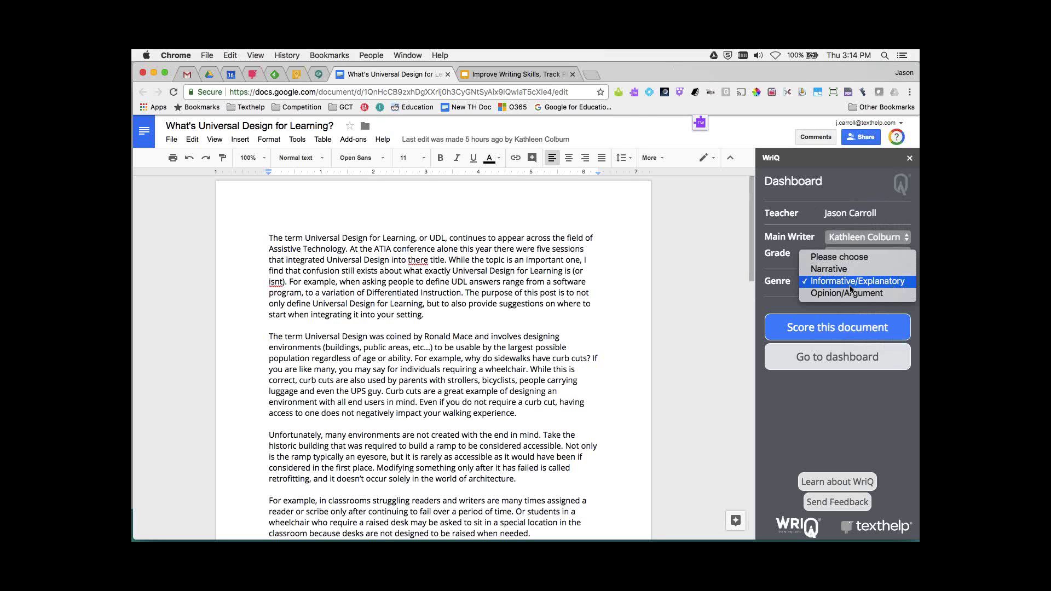
click(717, 306)
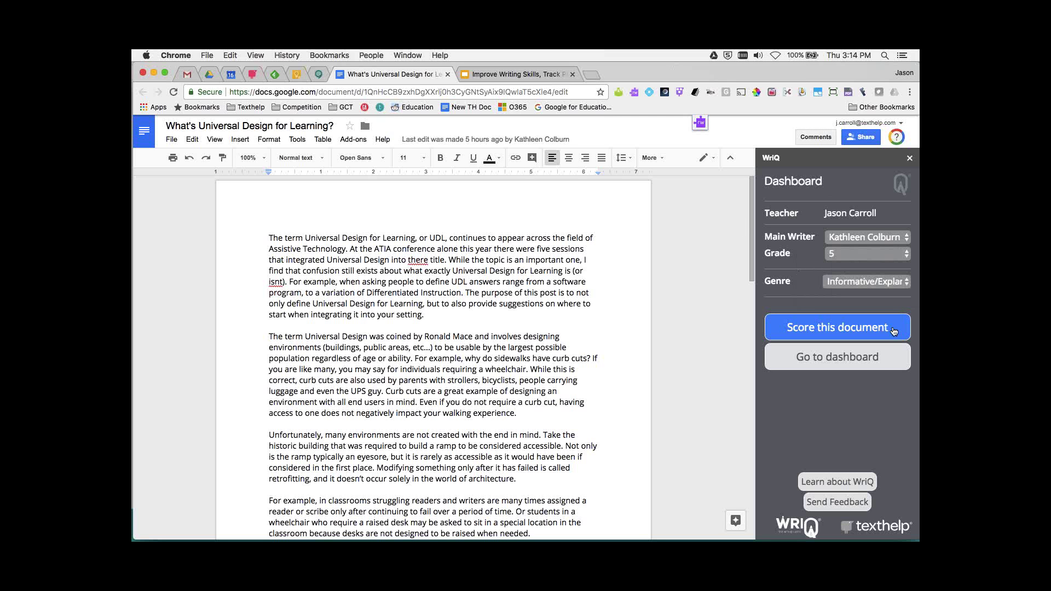
Score the document with WriQ and clear the spelling error flagged on "ATIA" in the assessment text.
click(849, 364)
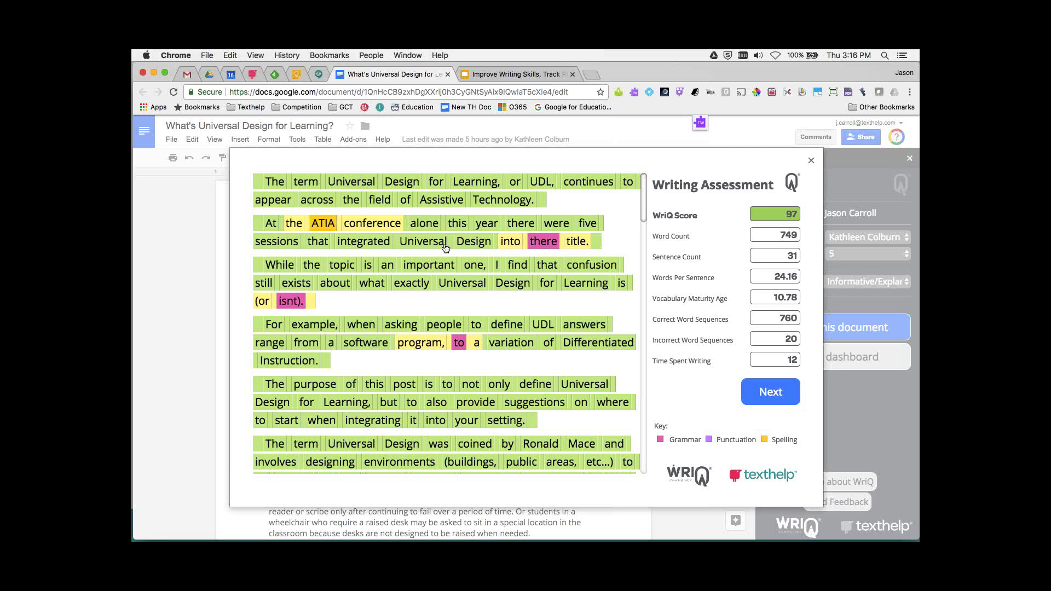
mouse_move(446, 248)
click(324, 225)
click(329, 287)
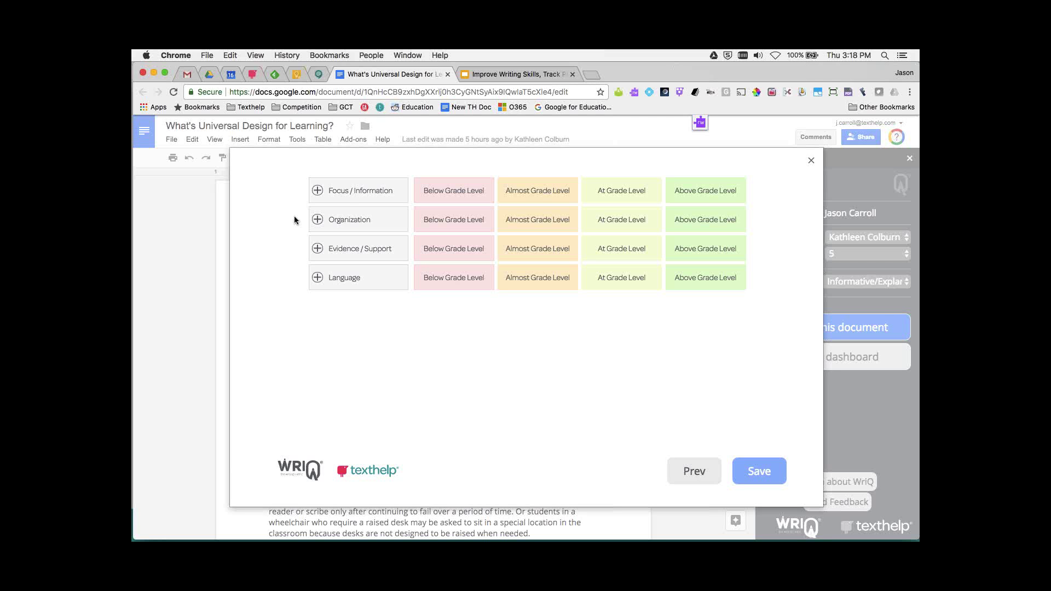
Rate the Focus / Information criteria Response At Grade Level and Topic Knowledge Above Grade Level, and rate Organization At Grade Level.
click(349, 196)
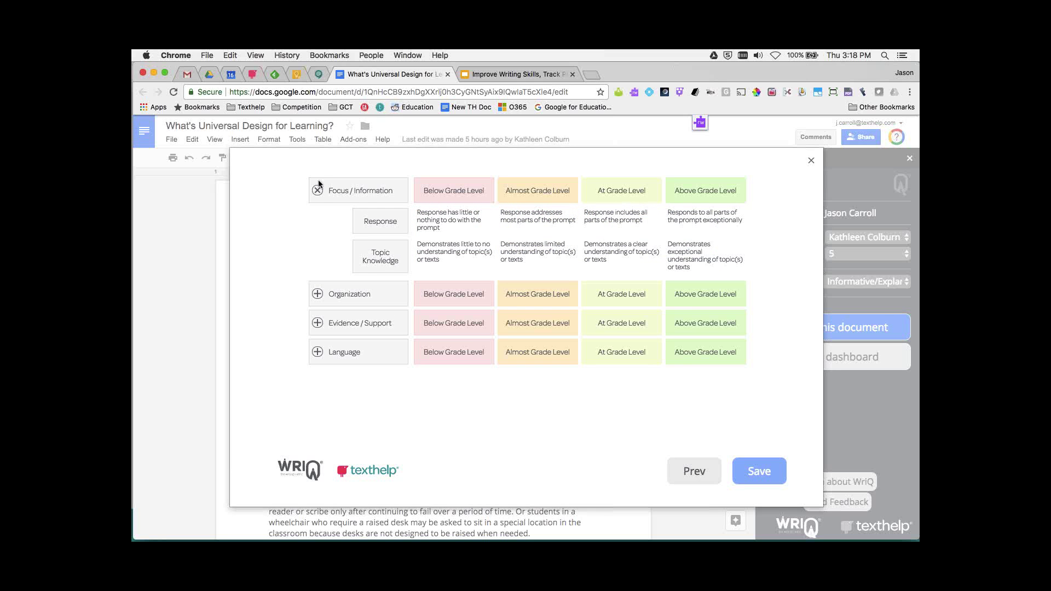
click(620, 223)
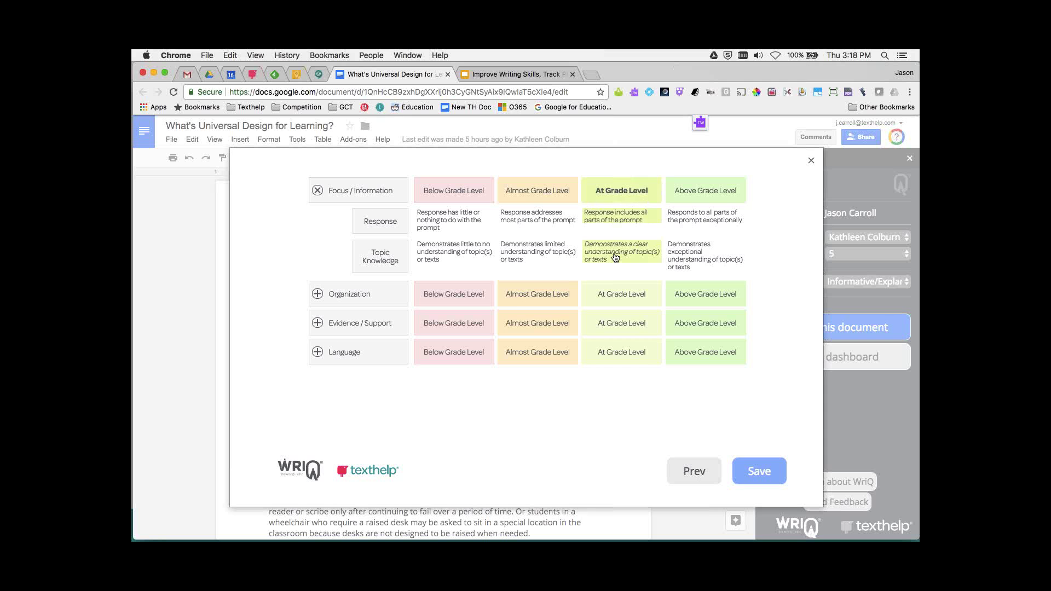
click(705, 266)
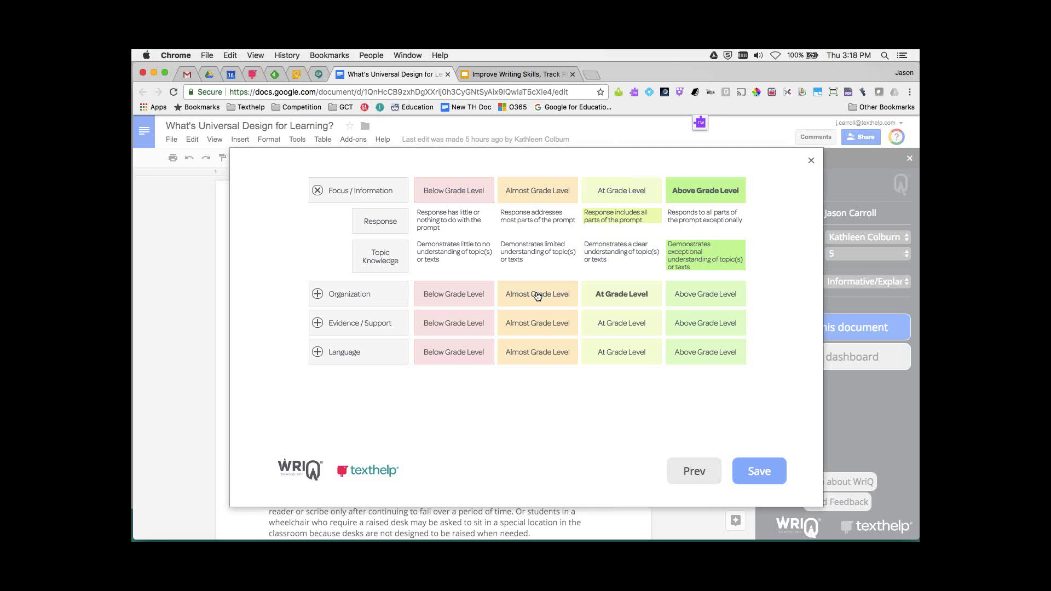
click(605, 299)
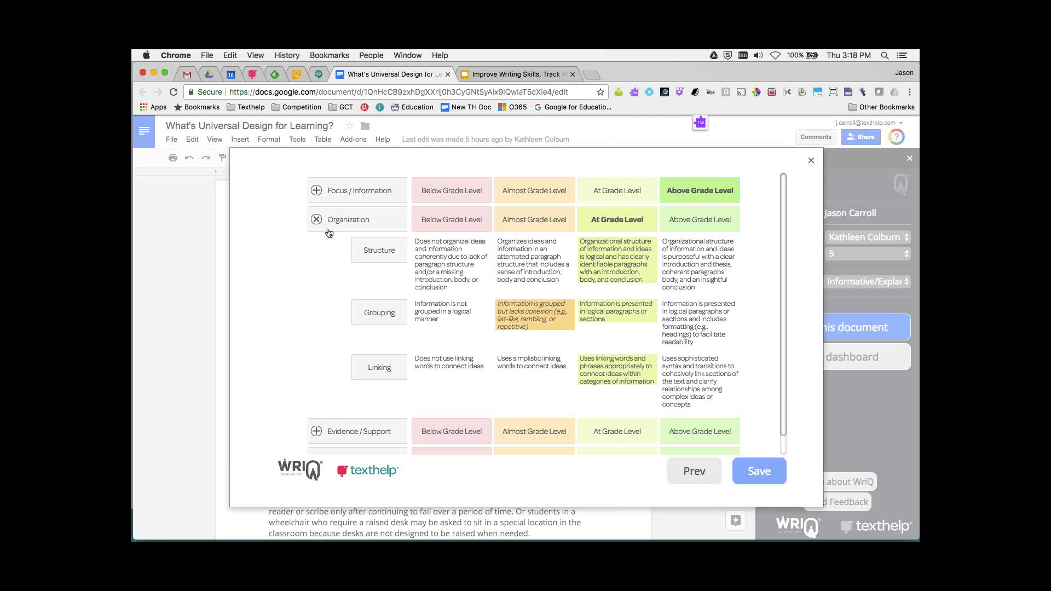
click(541, 308)
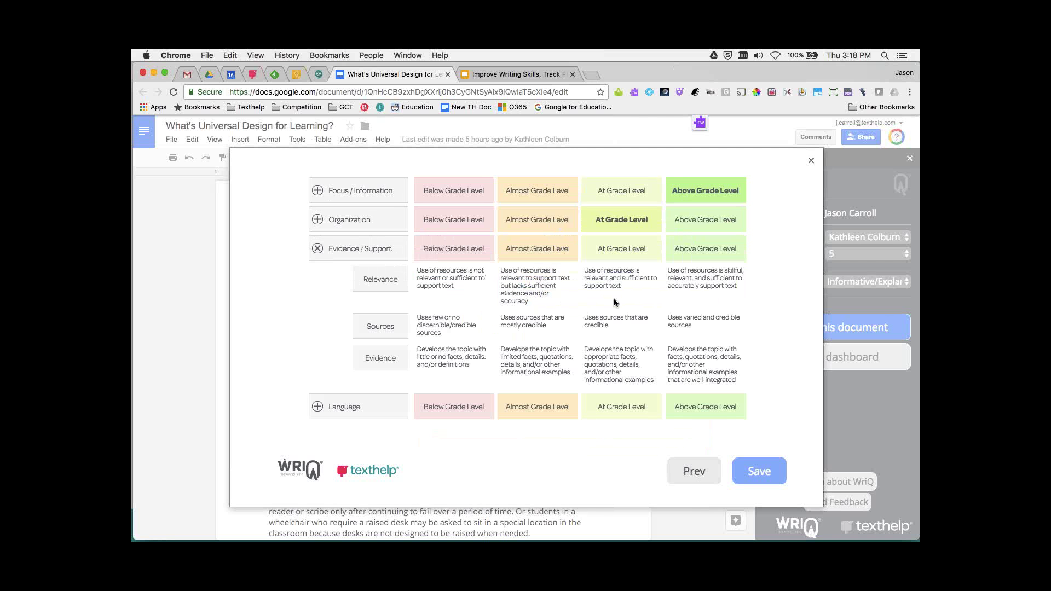
Rate Relevance Above Grade Level, Sources, Evidence and Language At Grade Level, and save the rubric.
click(684, 282)
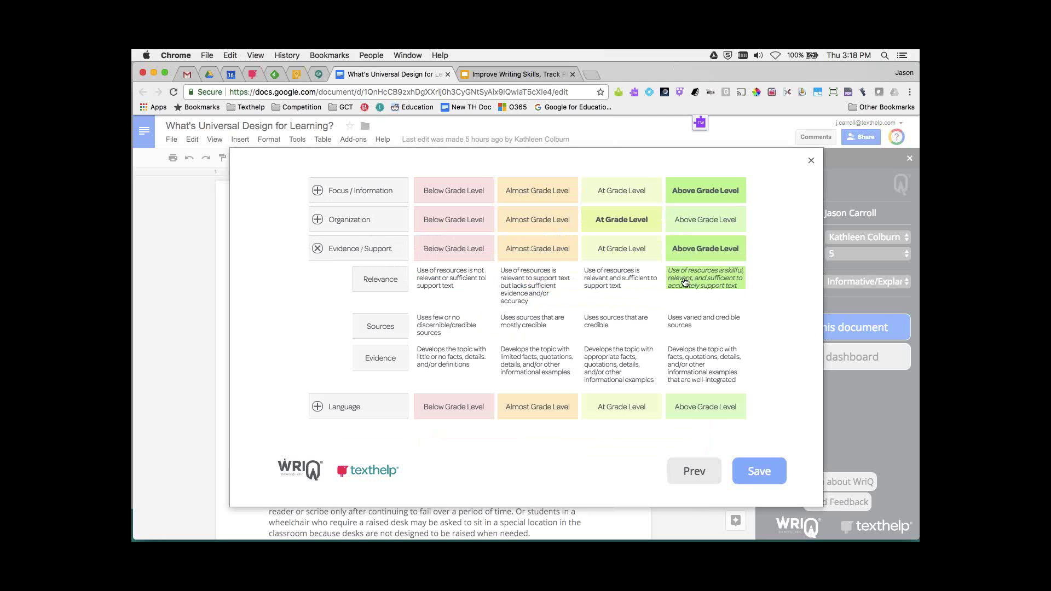
click(632, 313)
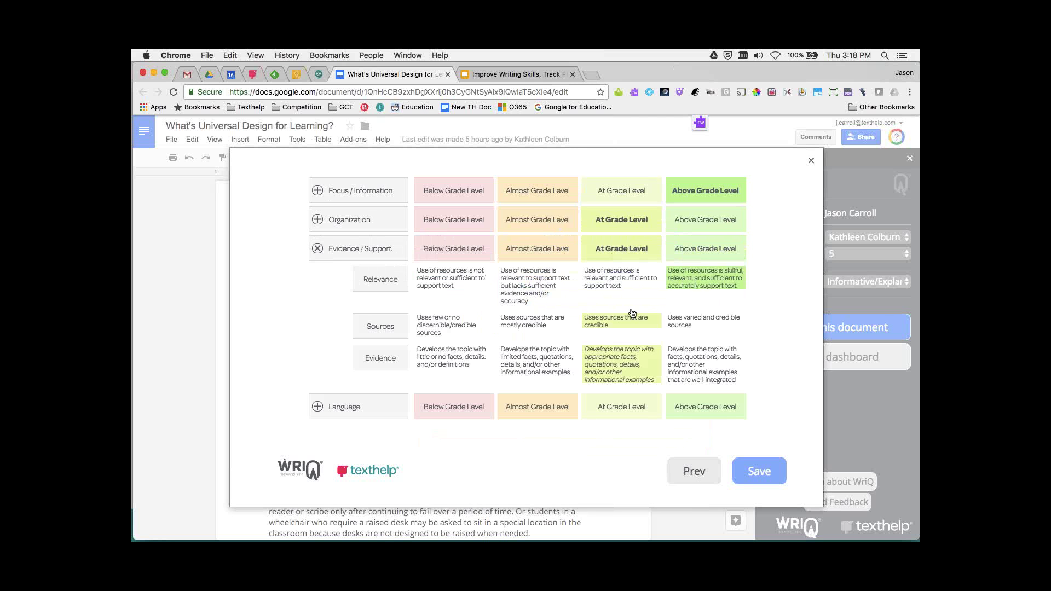
click(616, 408)
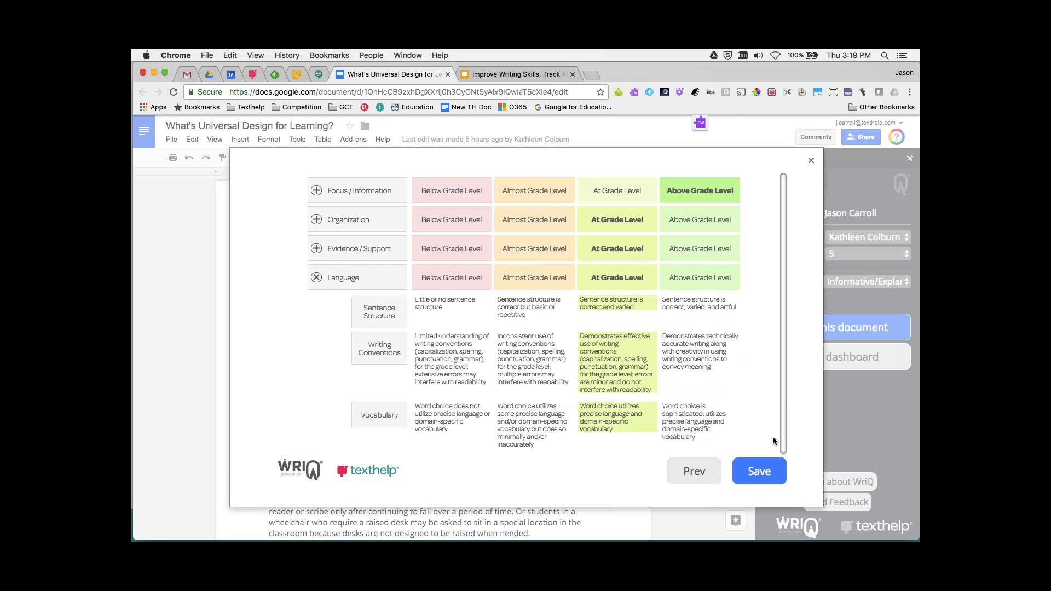
click(761, 471)
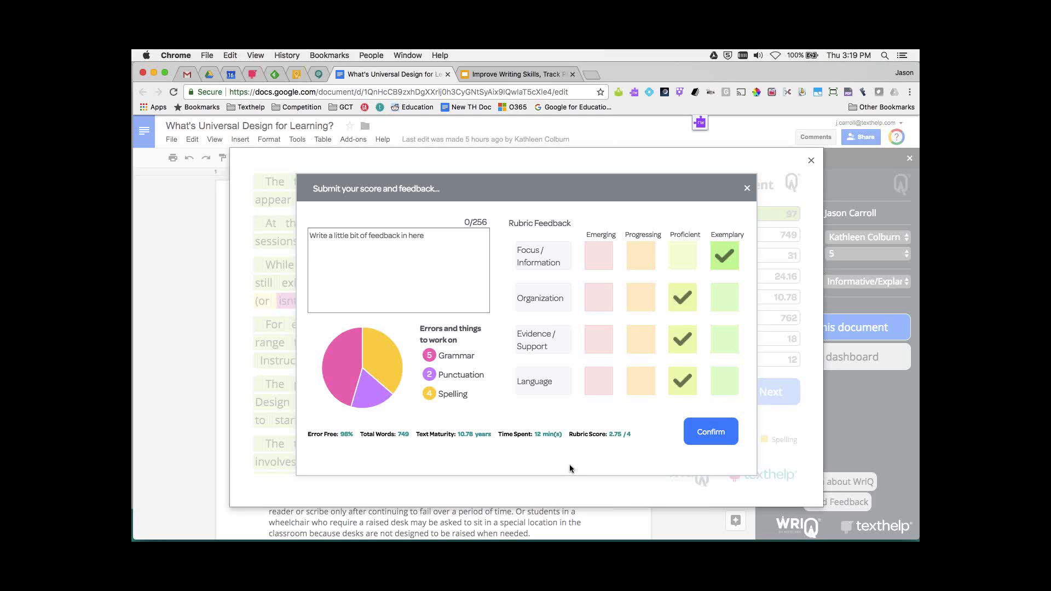
Enter the written feedback "Nice work, be sure to cite sources." and submit the score and feedback.
click(406, 255)
text(Nice work. )
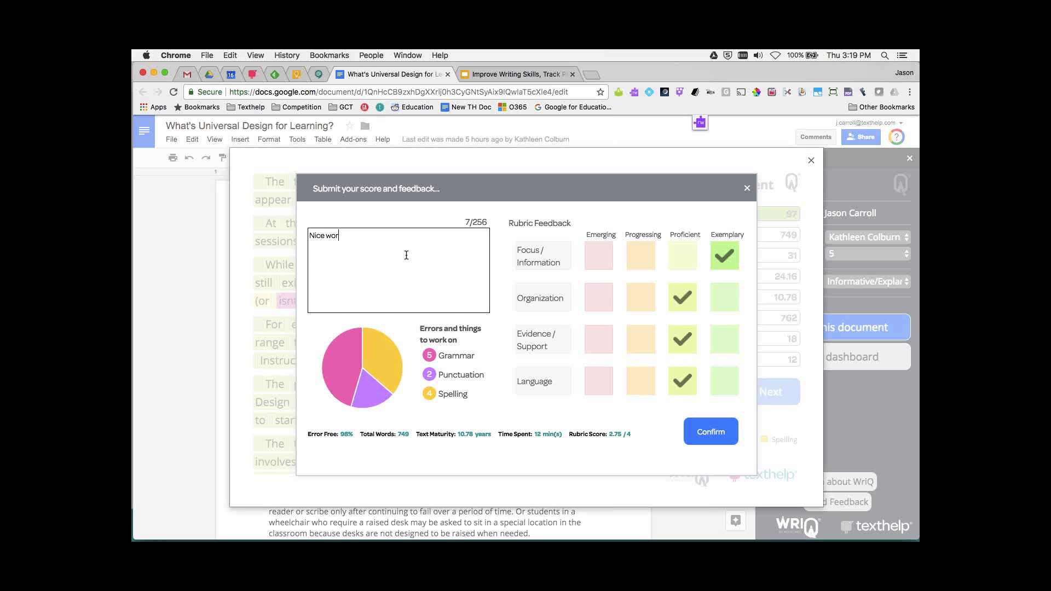
text(be sure to s)
key(BackSpace)
text(cite sources)
key(BackSpace)
text(.)
click(692, 431)
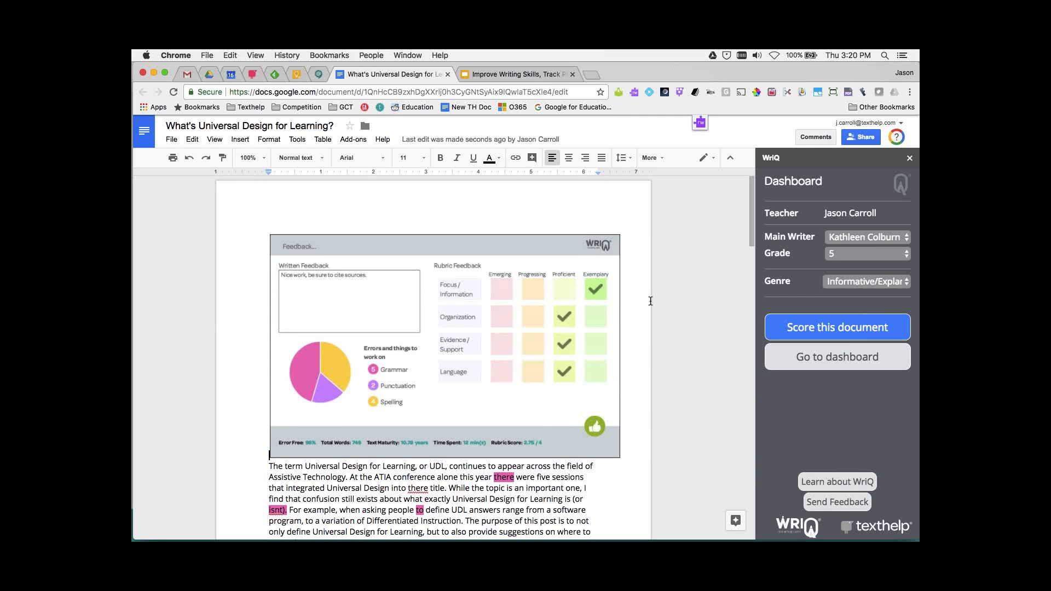
Check the feedback inserted into the document and start a comment on the word "field" in the first sentence.
scroll(462, 424, down, 1)
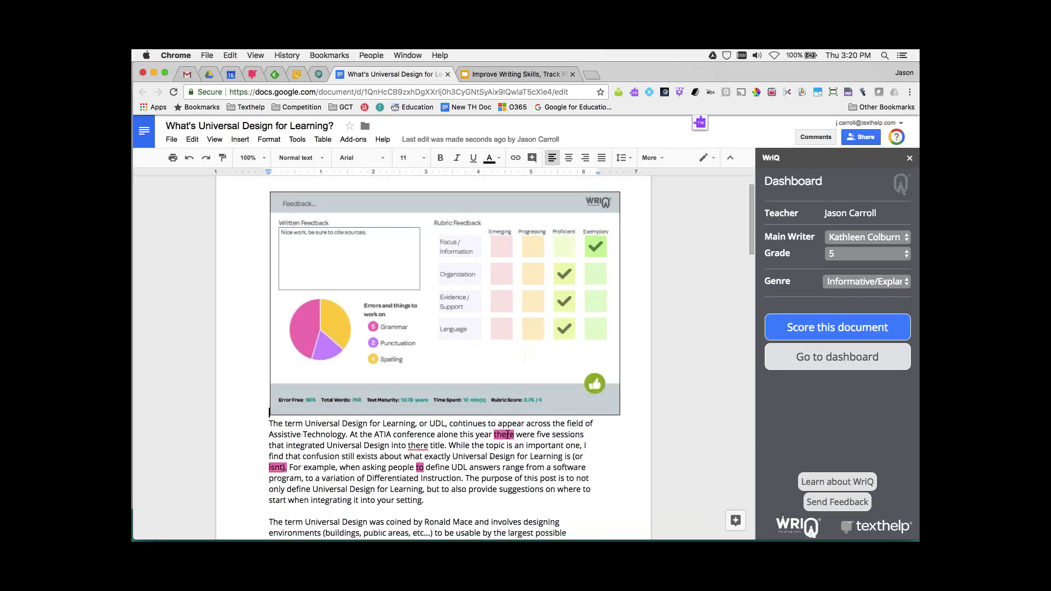
scroll(506, 434, down, 1)
scroll(506, 407, up, 2)
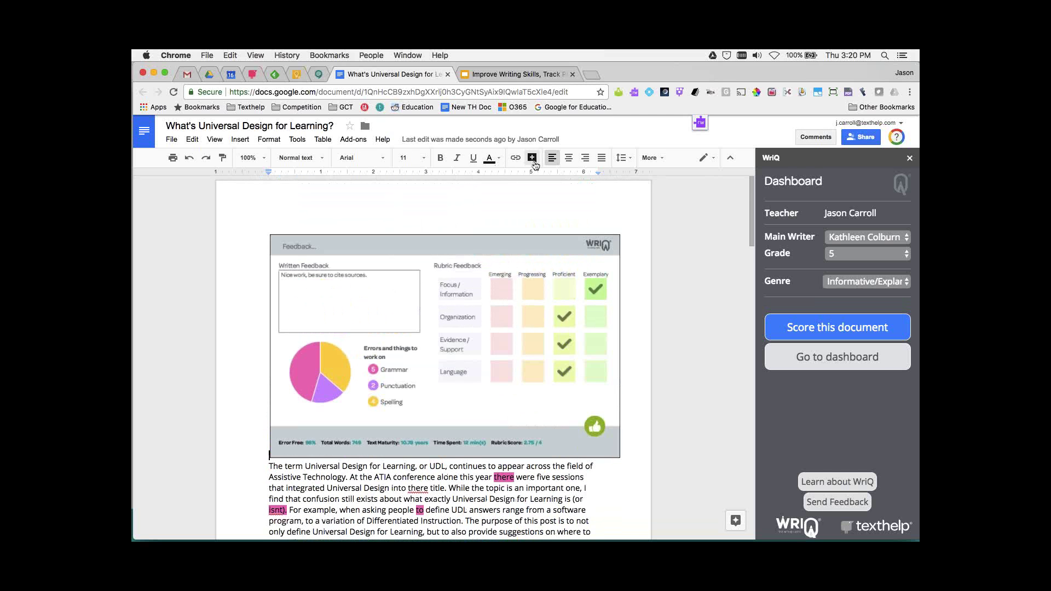
click(579, 465)
click(530, 158)
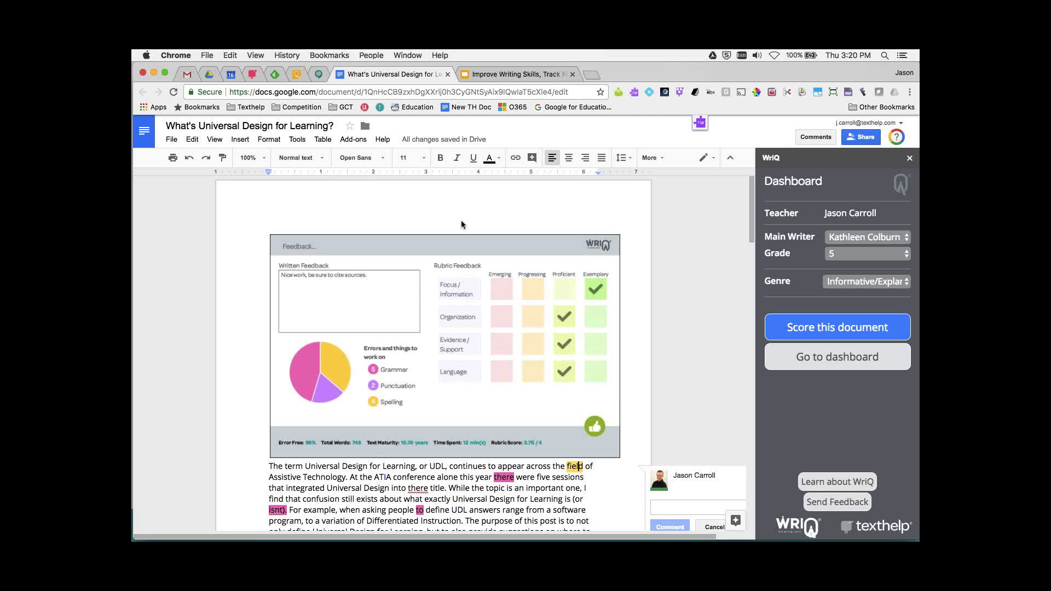
Open the WriQ web dashboard and examine the second listed student's running record, including the progress graph and scored documents.
click(807, 364)
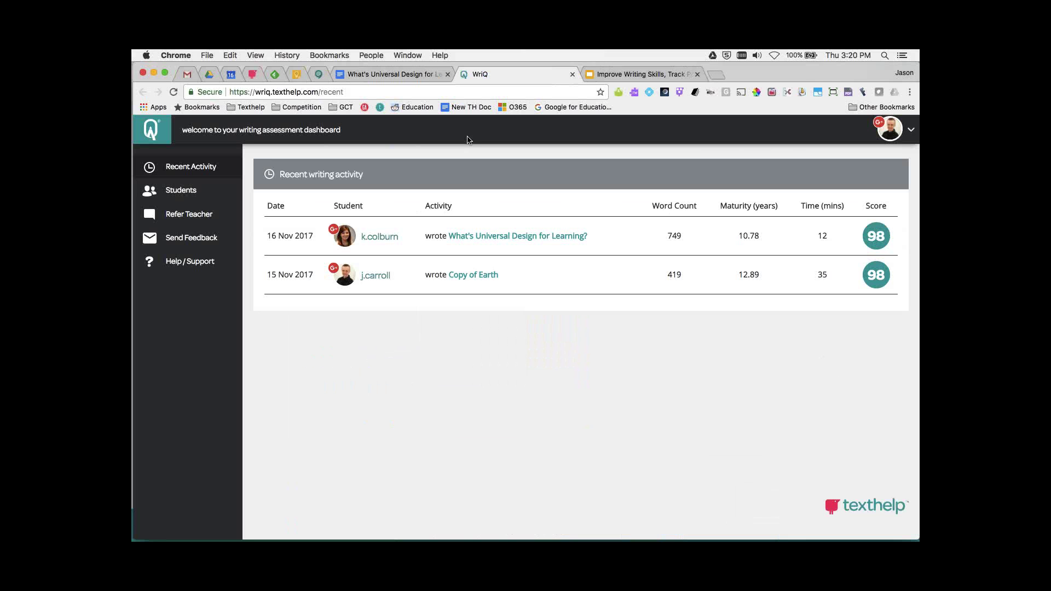
click(184, 196)
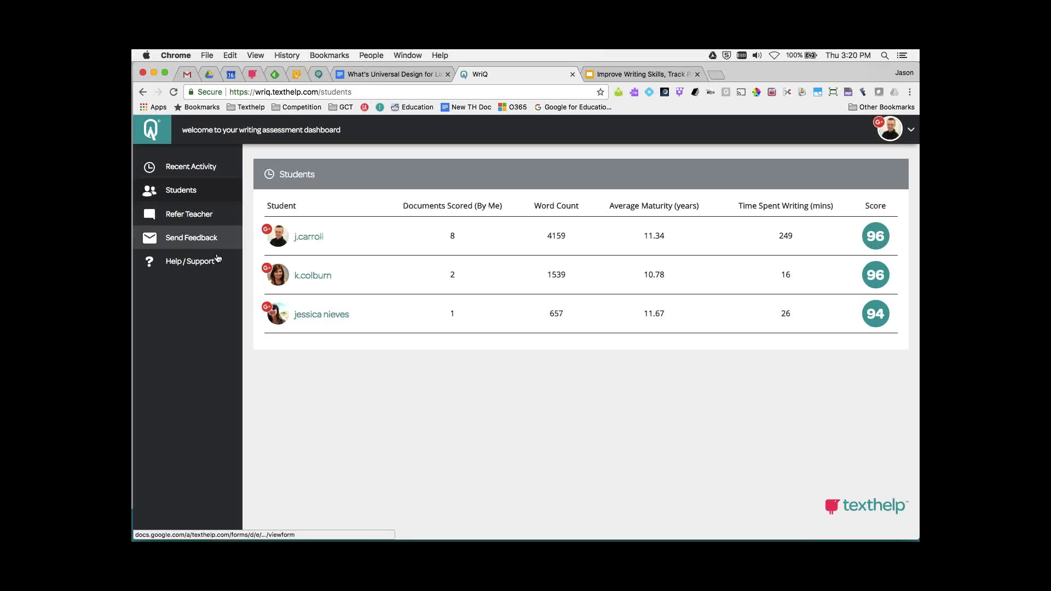
click(314, 277)
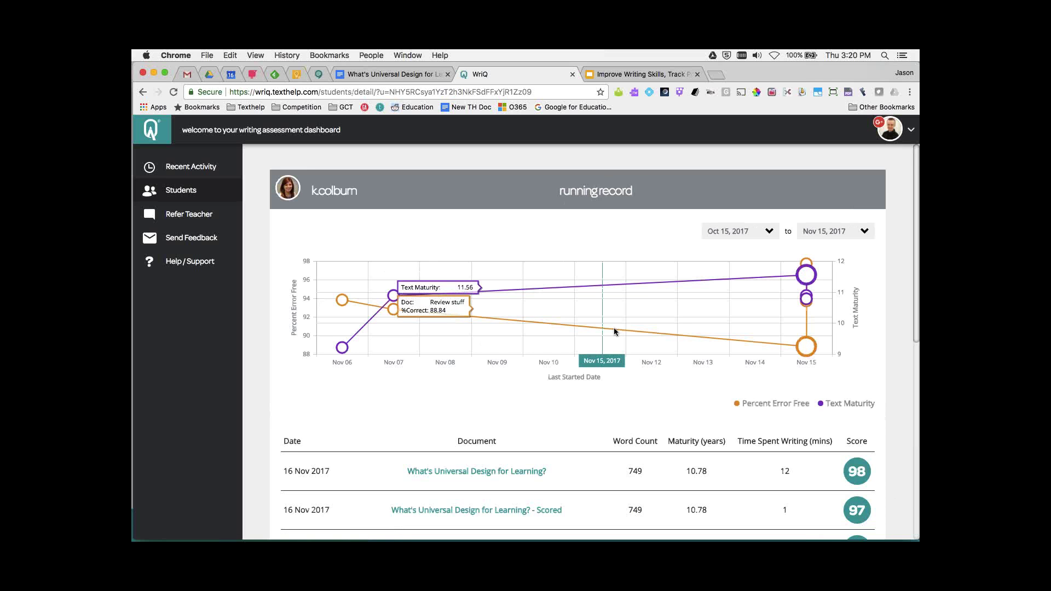
scroll(607, 339, down, 5)
scroll(596, 363, down, 3)
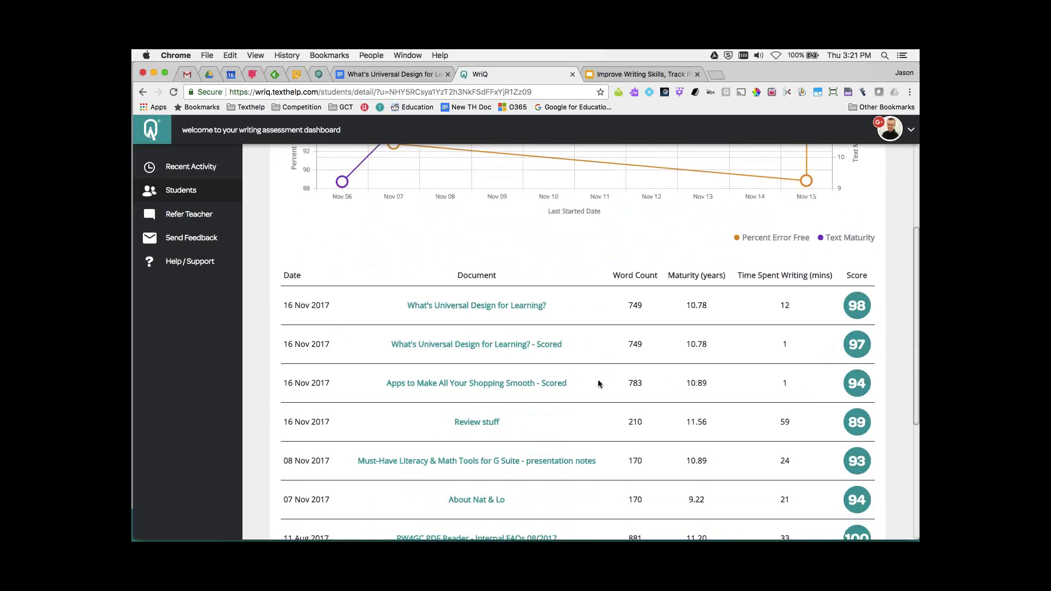
scroll(828, 340, up, 4)
scroll(828, 340, down, 1)
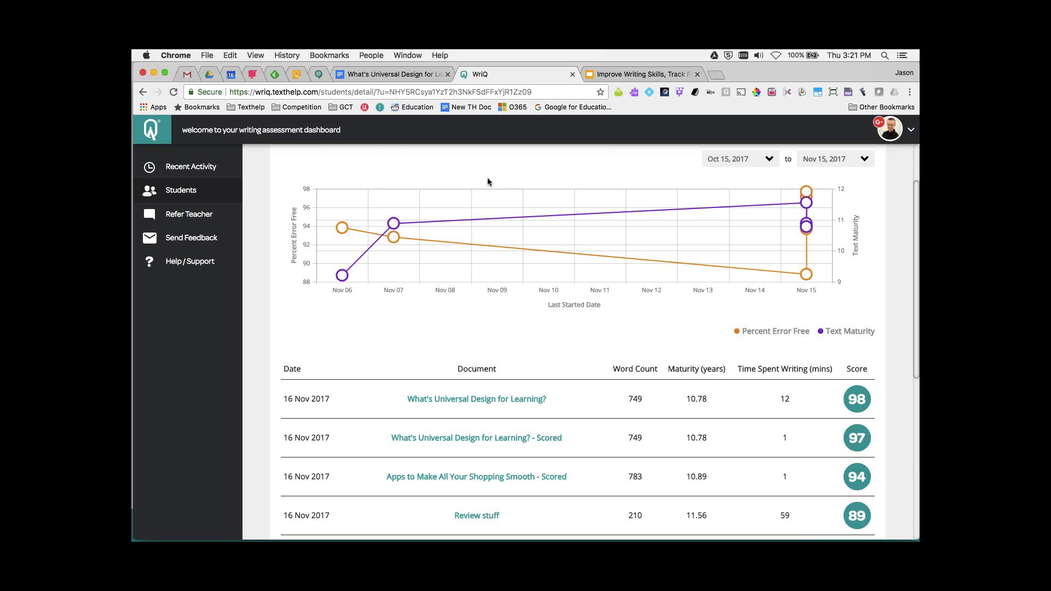
Switch to the WriQ presentation in Google Slides and present it from slide 10, "What's next?".
click(617, 75)
scroll(192, 382, down, 5)
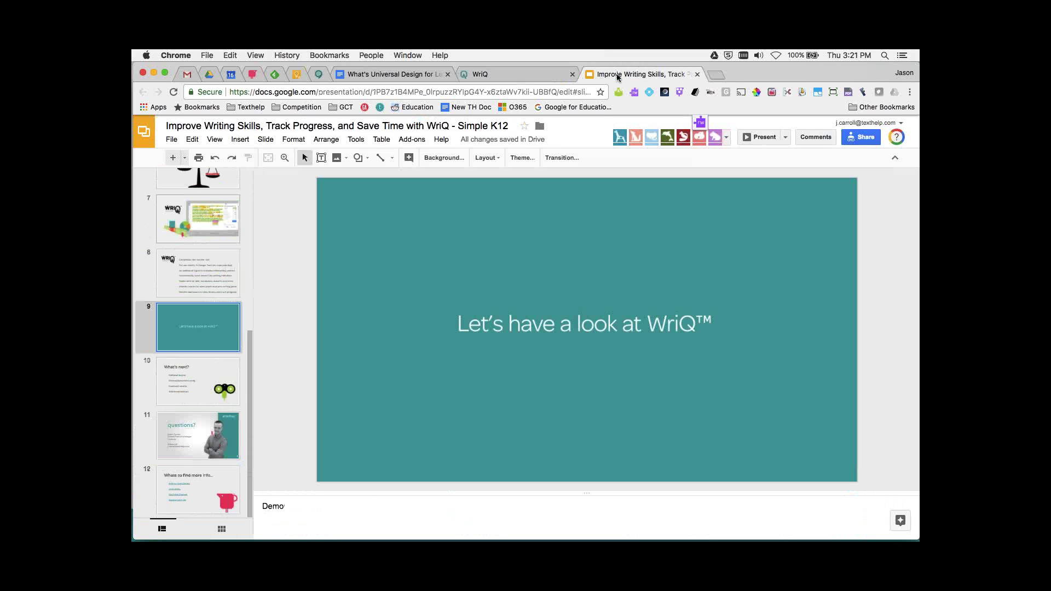
click(191, 382)
click(761, 137)
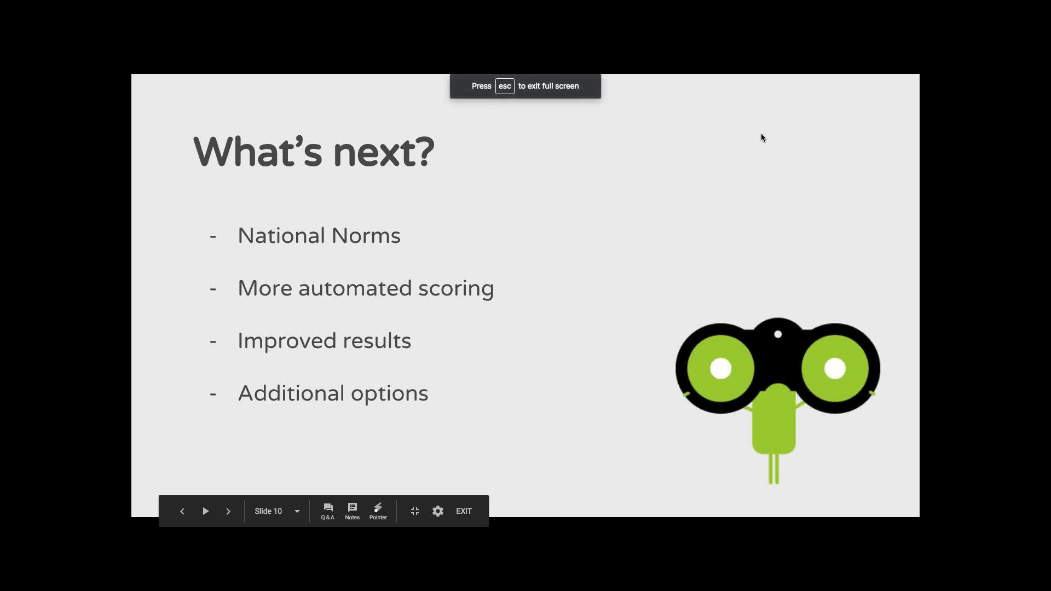